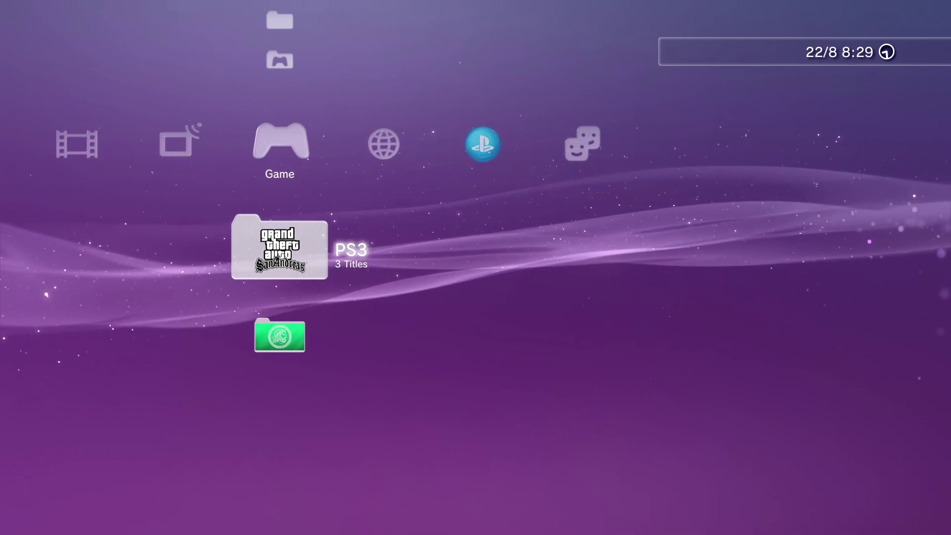
# Open multiMAN from the green folder below PS3 and go to its Game category.
pyautogui.press('Down')
pyautogui.press('Return')
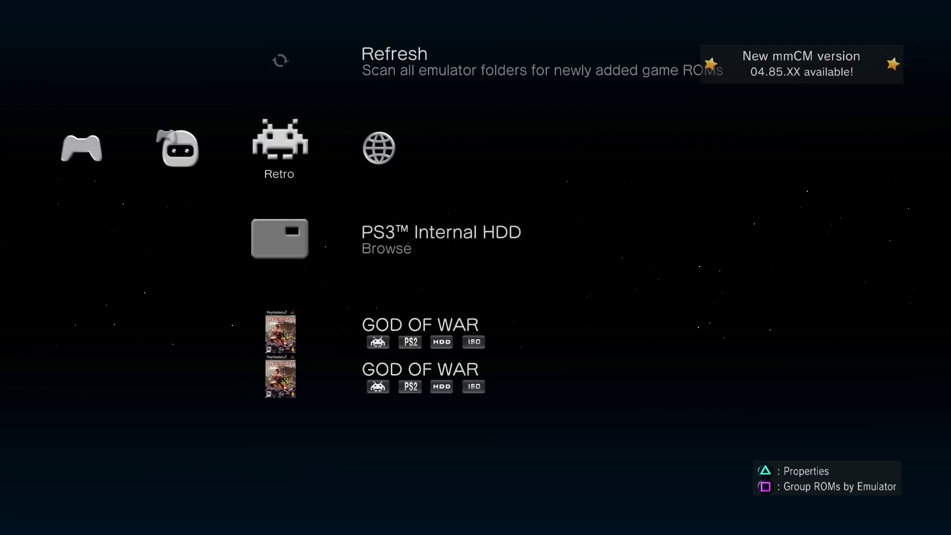
pyautogui.press('Left')
pyautogui.press('Left')
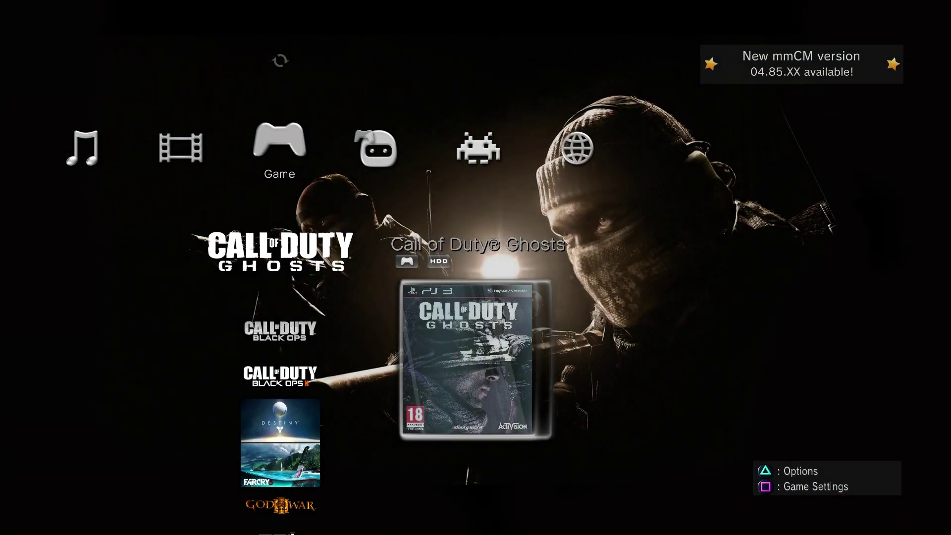
# Look through the installed titles in the Game category, from Call of Duty Ghosts onward.
pyautogui.press('Down')
pyautogui.press('Down')
pyautogui.press('Down')
pyautogui.press('Down')
pyautogui.press('Down')
pyautogui.press('Down')
pyautogui.press('Down')
pyautogui.press('Down')
pyautogui.press('Down')
pyautogui.press('Down')
pyautogui.press('Down')
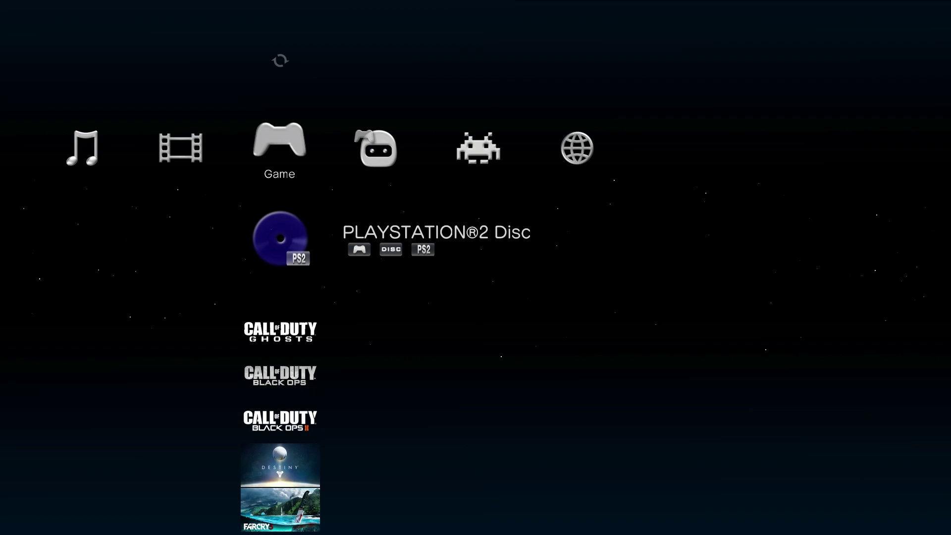
# Create an ISO of the PLAYSTATION®2 Disc on the PS3 HDD (/dev_hdd0).
pyautogui.press('Menu')
pyautogui.press('Down')
pyautogui.press('Down')
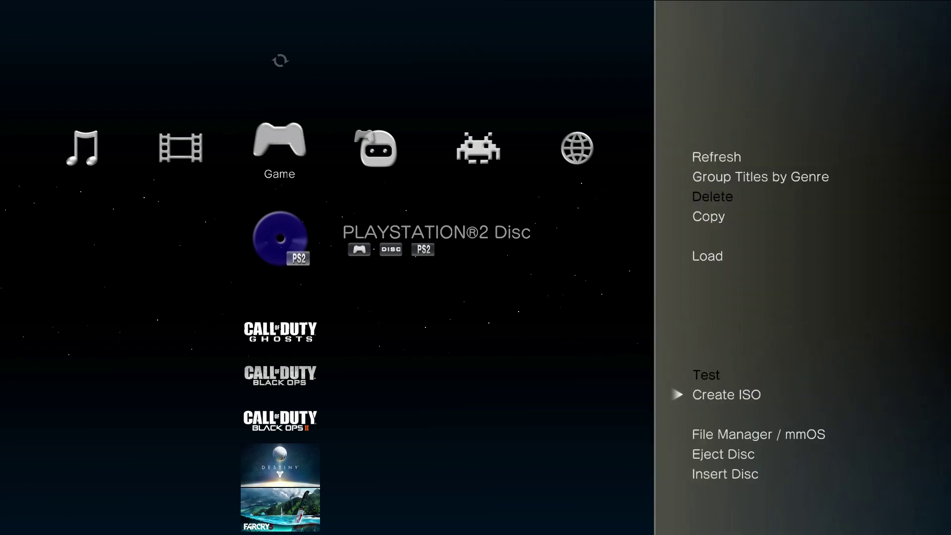
pyautogui.press('Return')
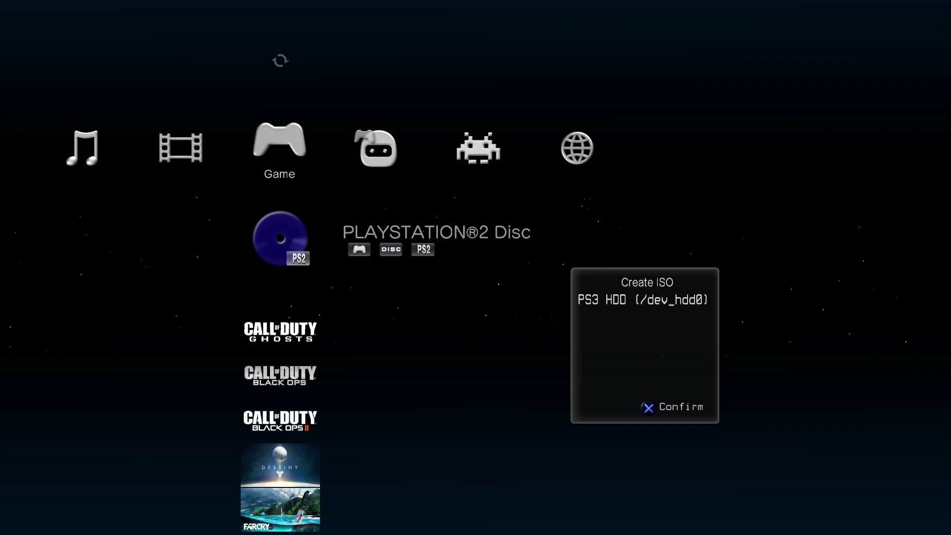
pyautogui.press('Return')
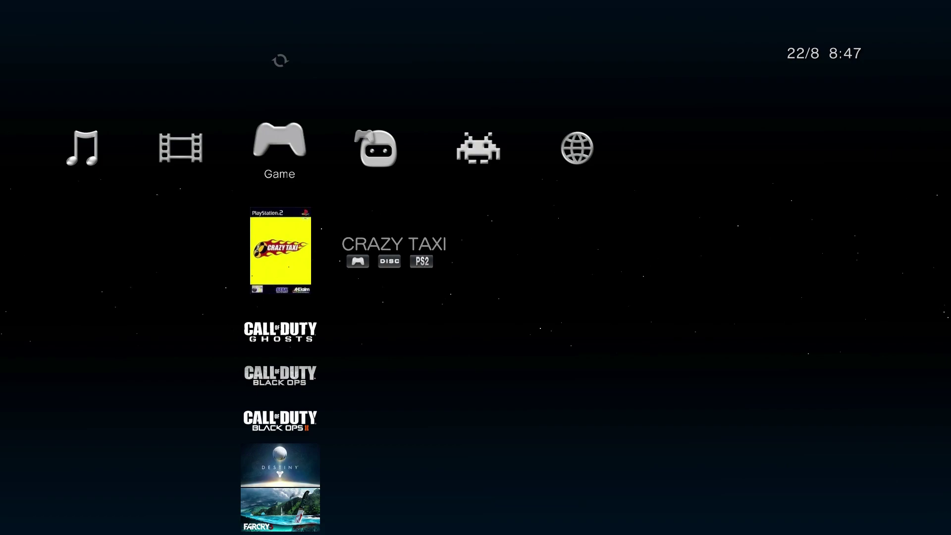
# Check the Crazy Taxi ISO among the Retro titles and compare it with the disc entry in the Game category.
pyautogui.press('Right')
pyautogui.press('Right')
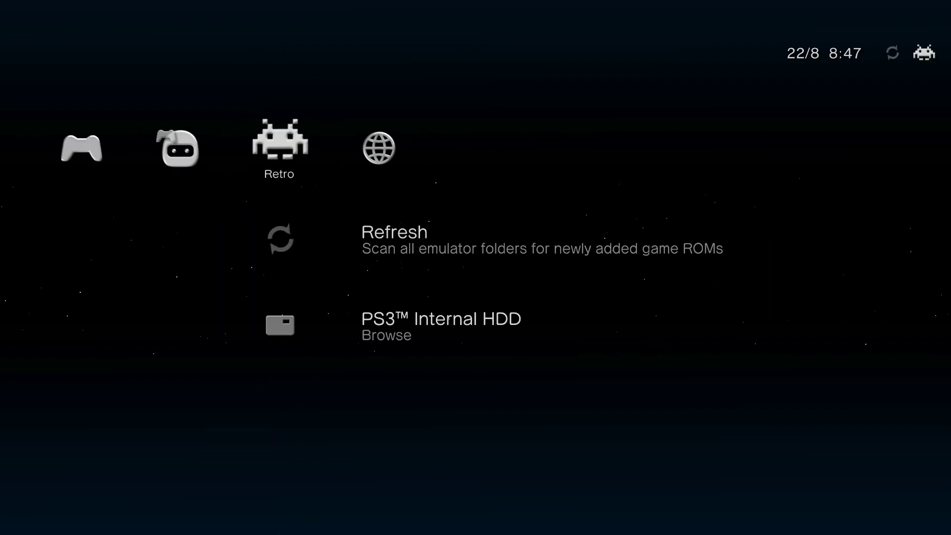
pyautogui.press('Down')
pyautogui.press('Down')
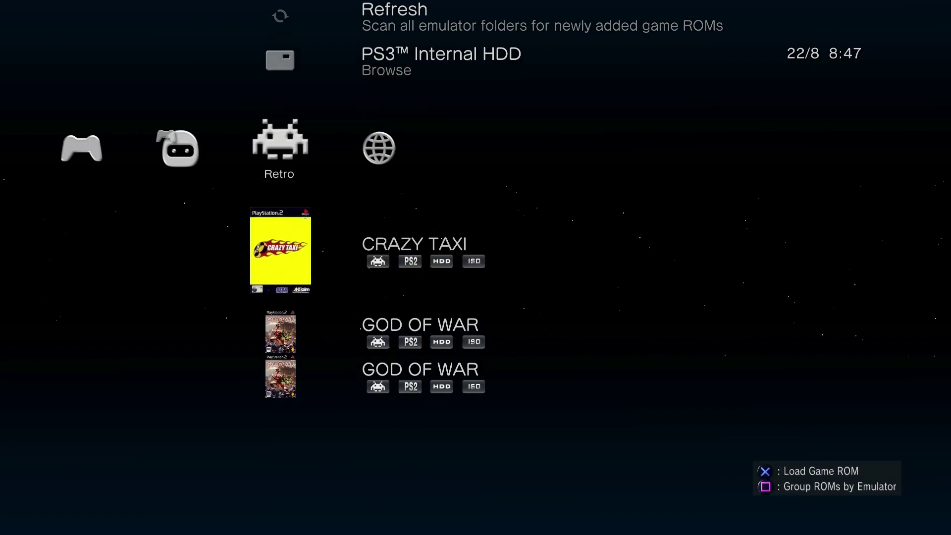
pyautogui.press('Left')
pyautogui.press('Left')
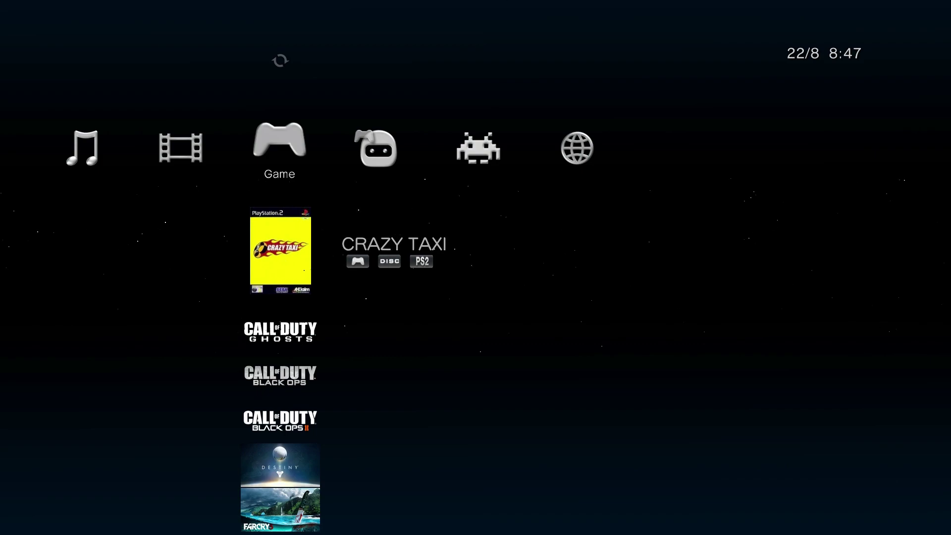
pyautogui.press('Right')
pyautogui.press('Right')
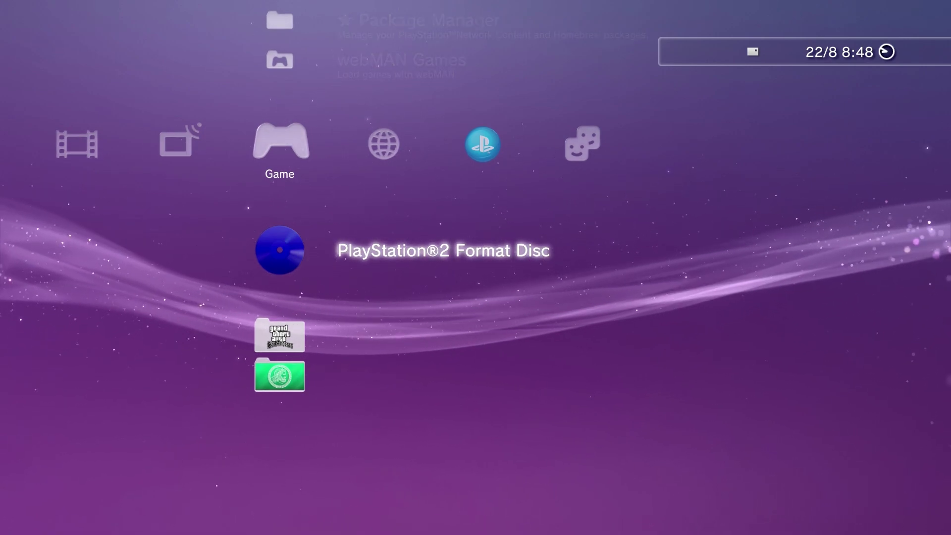
# Start the PlayStation®2 Format Disc and agree to create an internal memory card on the system storage.
pyautogui.press('Return')
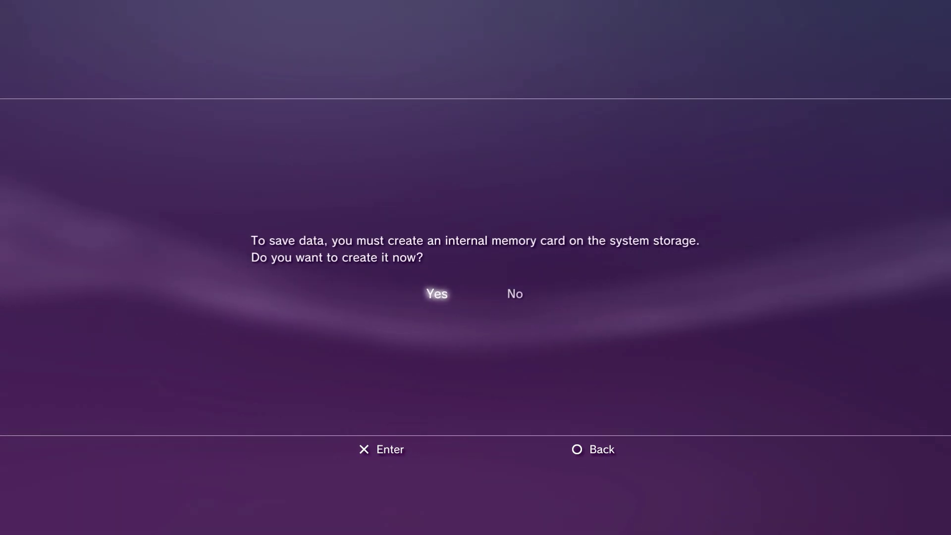
pyautogui.press('Return')
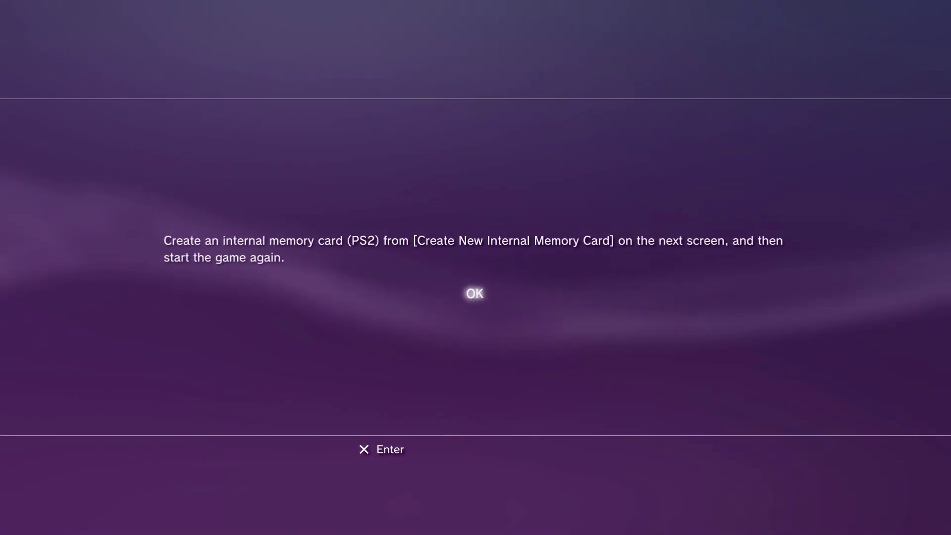
pyautogui.press('Return')
# Begin a new internal memory card in the Memory Card Utility and choose the Internal Memory Card (PS2) type.
pyautogui.press('Up')
pyautogui.press('Up')
pyautogui.press('Up')
pyautogui.press('Up')
pyautogui.press('Up')
pyautogui.press('Up')
pyautogui.press('Up')
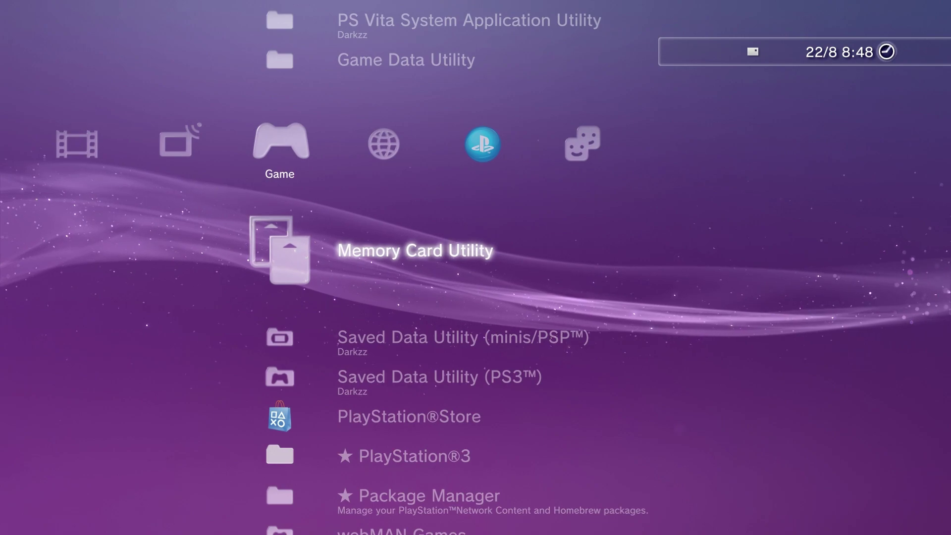
pyautogui.press('Return')
pyautogui.press('Return')
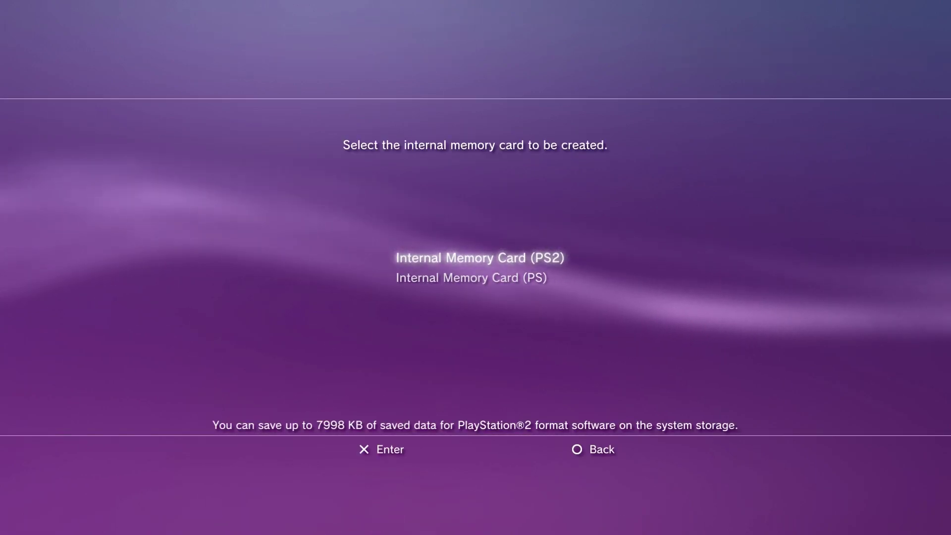
pyautogui.press('Return')
# Replace the default name of the new internal memory card with PS2 and finish creating the card.
pyautogui.press('Escape')
pyautogui.press('Return')
pyautogui.press('Return')
pyautogui.press('BackSpace')
pyautogui.press('BackSpace')
pyautogui.press('BackSpace')
pyautogui.press('BackSpace')
pyautogui.press('BackSpace')
pyautogui.press('BackSpace')
pyautogui.press('BackSpace')
pyautogui.press('BackSpace')
pyautogui.press('BackSpace')
pyautogui.press('BackSpace')
pyautogui.press('BackSpace')
pyautogui.press('BackSpace')
pyautogui.press('BackSpace')
pyautogui.press('BackSpace')
pyautogui.press('BackSpace')
pyautogui.press('BackSpace')
pyautogui.press('BackSpace')
pyautogui.press('BackSpace')
pyautogui.press('BackSpace')
pyautogui.press('BackSpace')
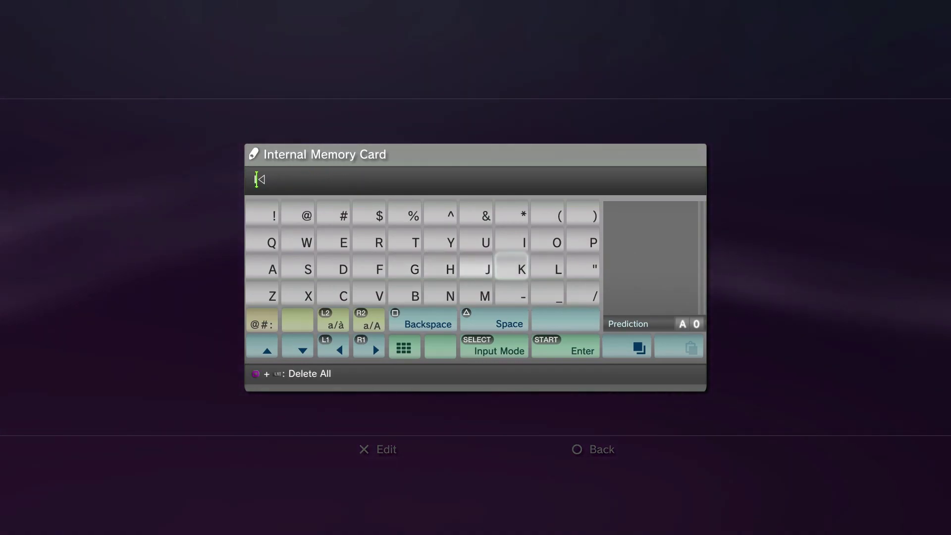
pyautogui.write('P')
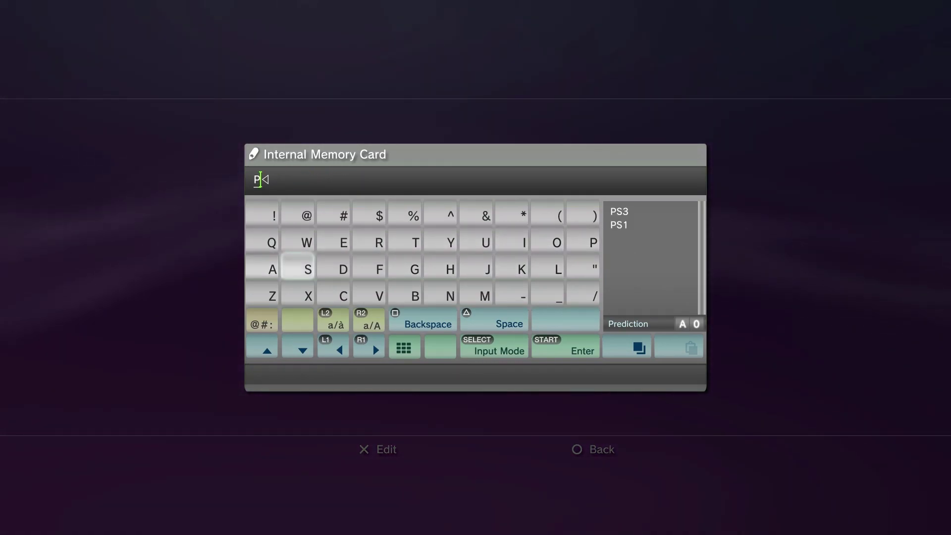
pyautogui.write('S2')
pyautogui.press('Return')
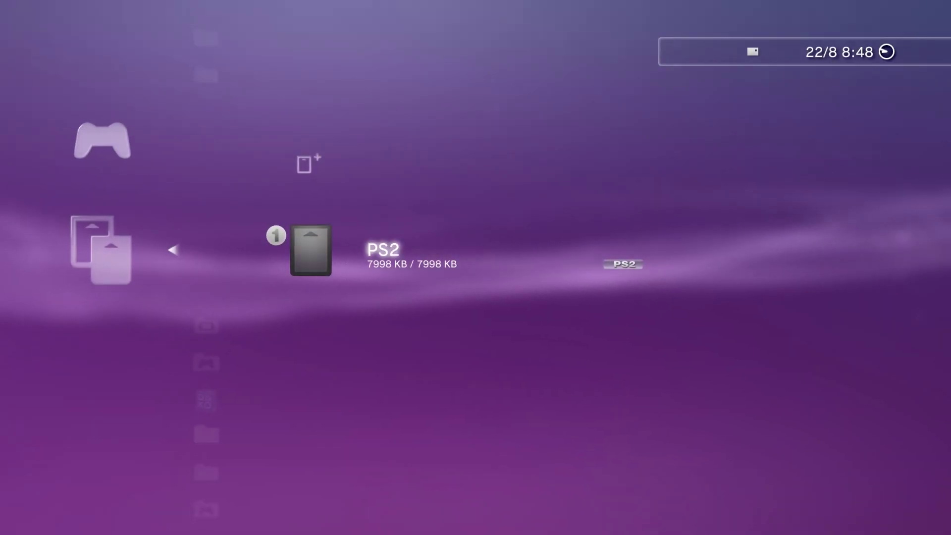
# Leave the Memory Card Utility and start the PlayStation®2 Format Disc again from the Game category.
pyautogui.press('Escape')
pyautogui.press('Down')
pyautogui.press('Down')
pyautogui.press('Down')
pyautogui.press('Down')
pyautogui.press('Down')
pyautogui.press('Down')
pyautogui.press('Down')
pyautogui.press('Return')
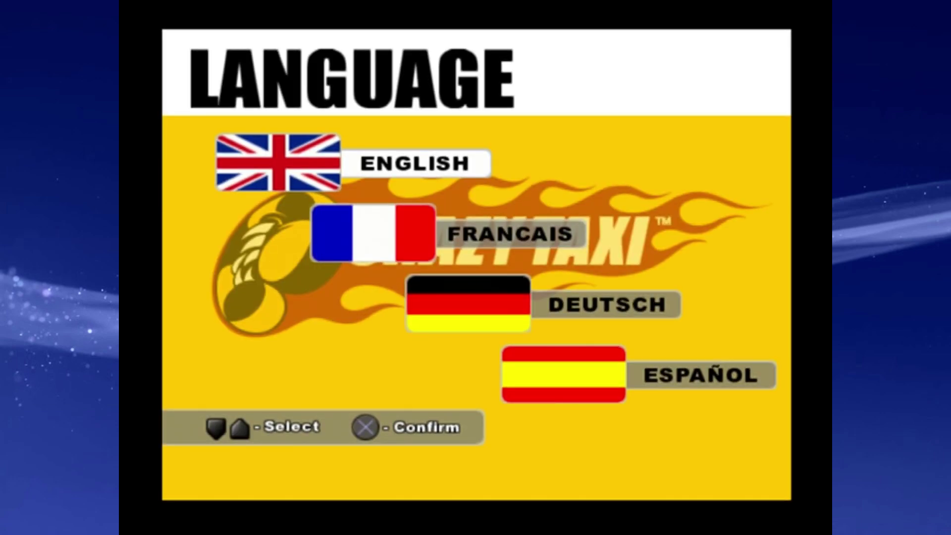
# Move the selection to Español in Crazy Taxi's language menu.
pyautogui.press('Up')
pyautogui.press('Up')
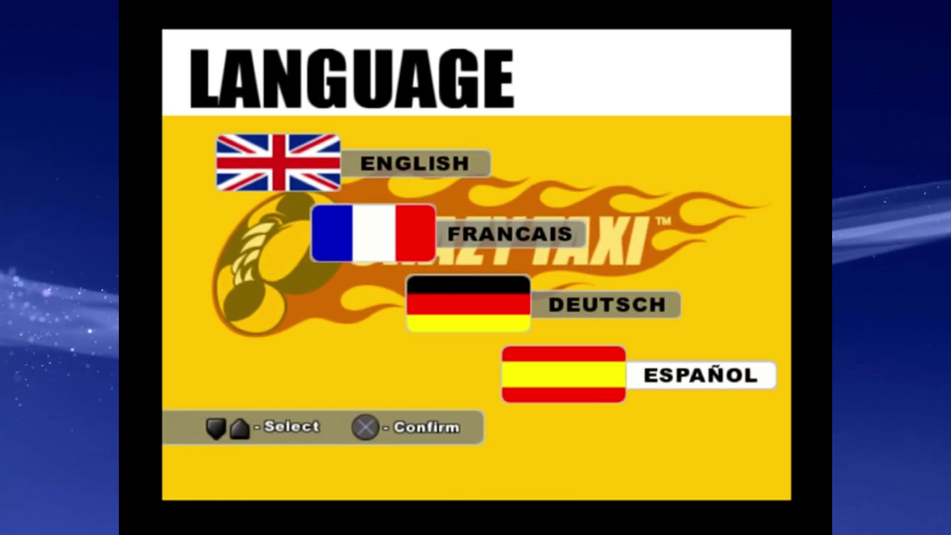